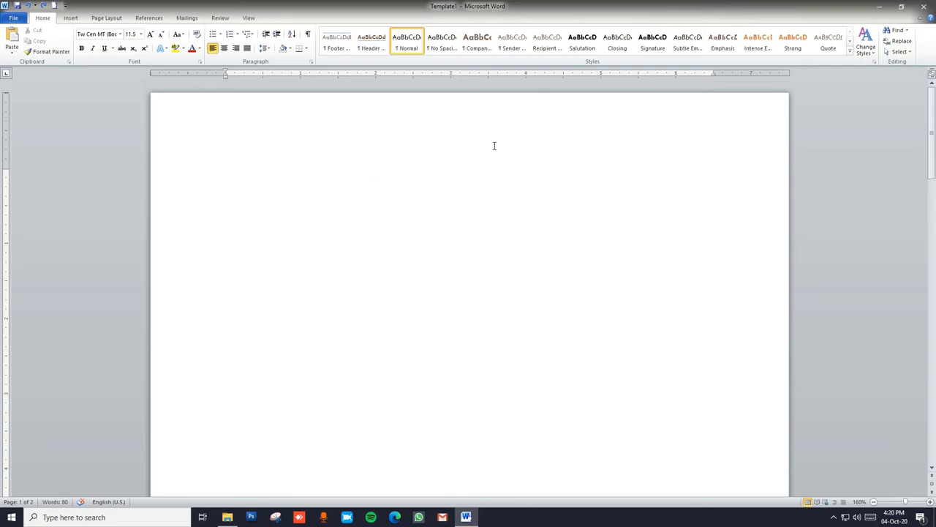
Remove the stray word "very" before "my office colleagues" in the invitation letter on page 2
scroll(494, 146, "down", 15)
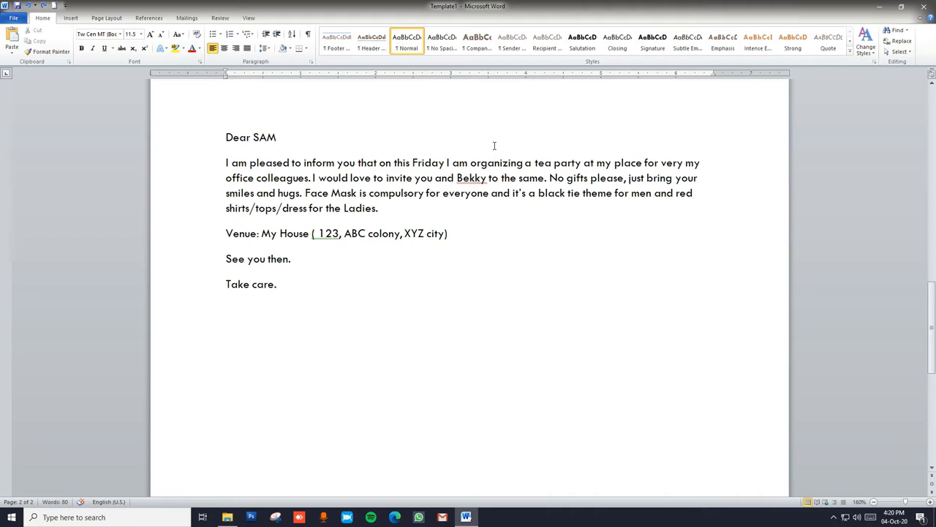
key("ctrl+z")
left_click(674, 193)
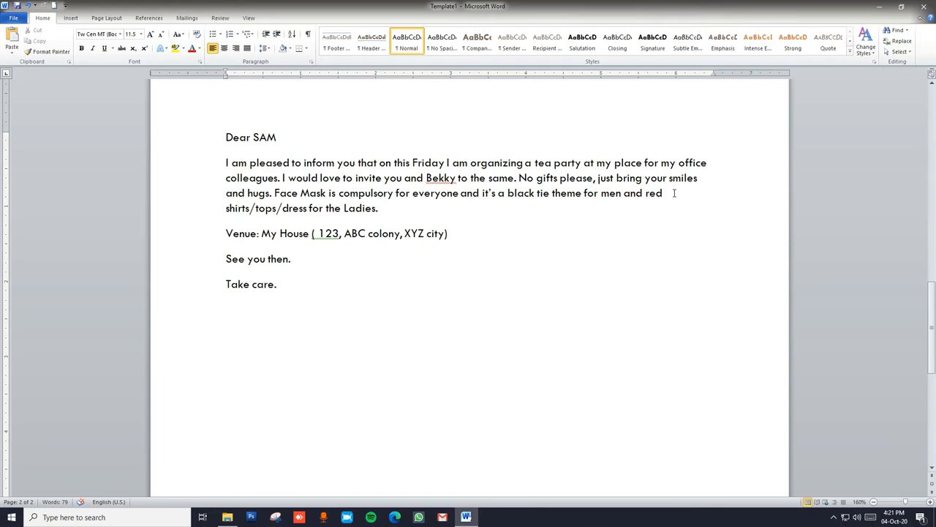
Add a new line below the venue reading "Time: 4 PM to 7 PM"
left_click(480, 242)
key("Return")
type("Time")
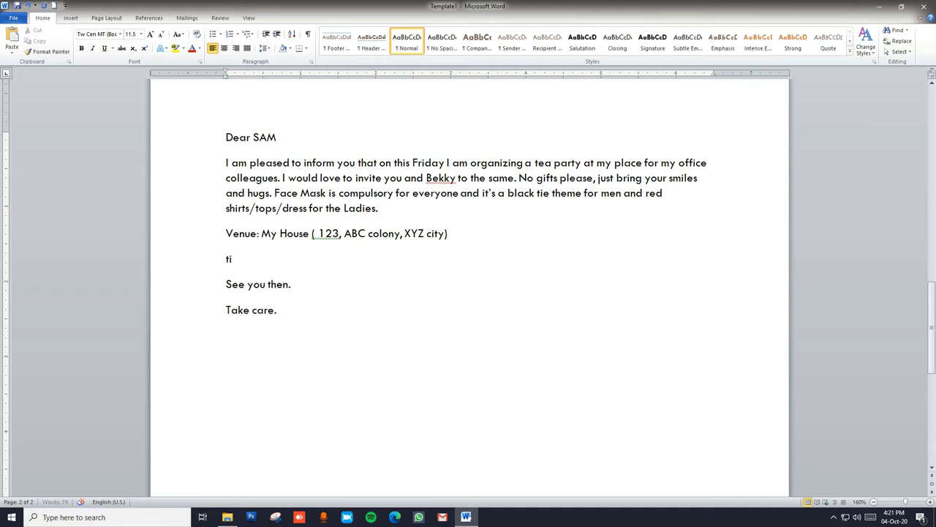
key("BackSpace")
type(": 4 PM to ")
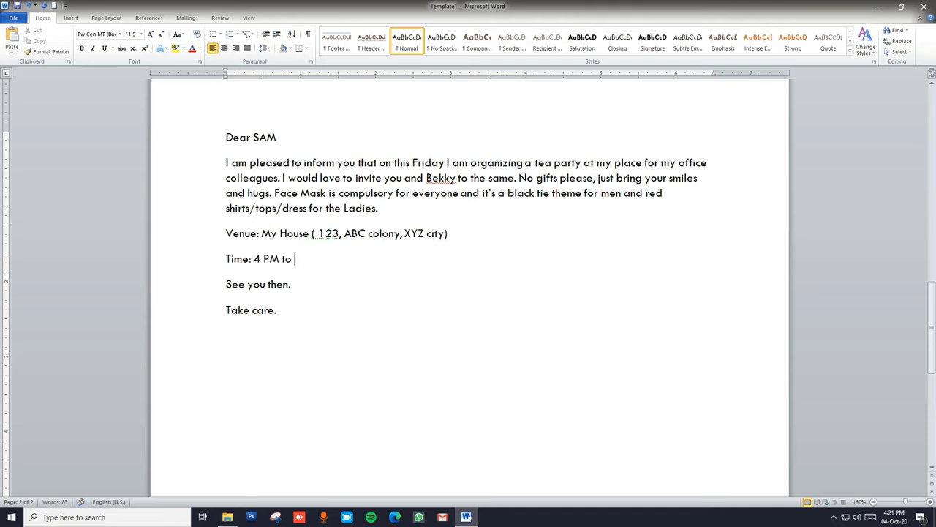
type("7PM")
Extend both times in the new line so it reads "Time: 4:00 PM to 7:00 PM"
key("Left")
key("Left")
type(":00")
key("Left")
key("Left")
key("Left")
key("Left")
key("Left")
key("Left")
key("Left")
key("Left")
key("Left")
key("Left")
key("Left")
type(":00")
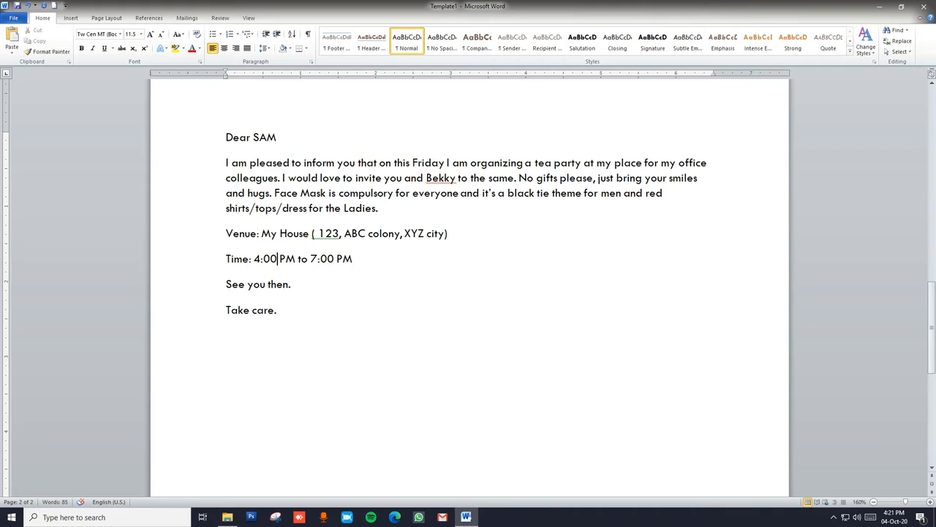
key("ctrl+s")
Select the recipient's name in the greeting together with the partner's name in the letter body
double_click(265, 137)
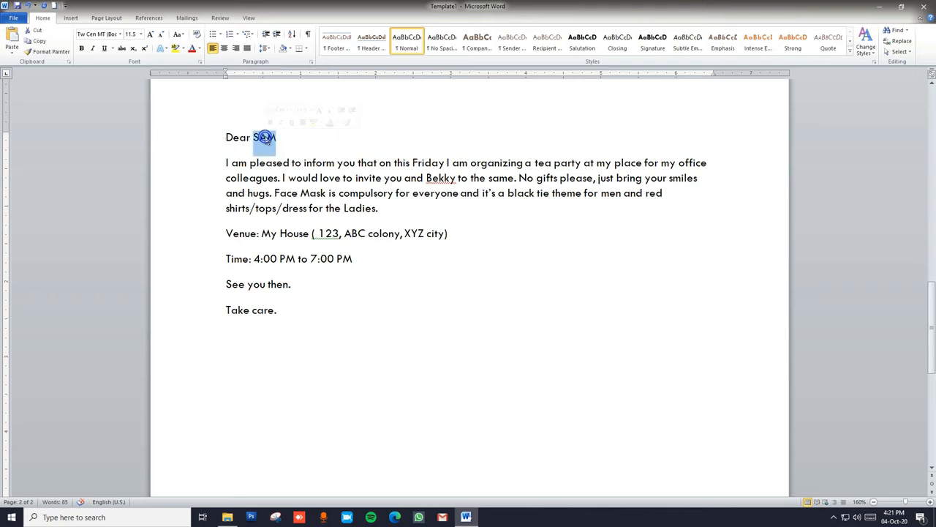
double_click(430, 178)
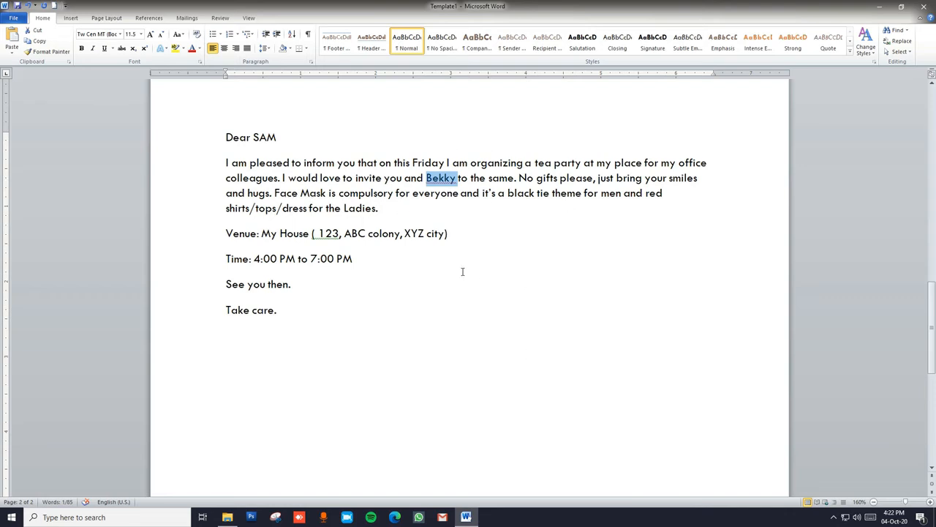
double_click(265, 136)
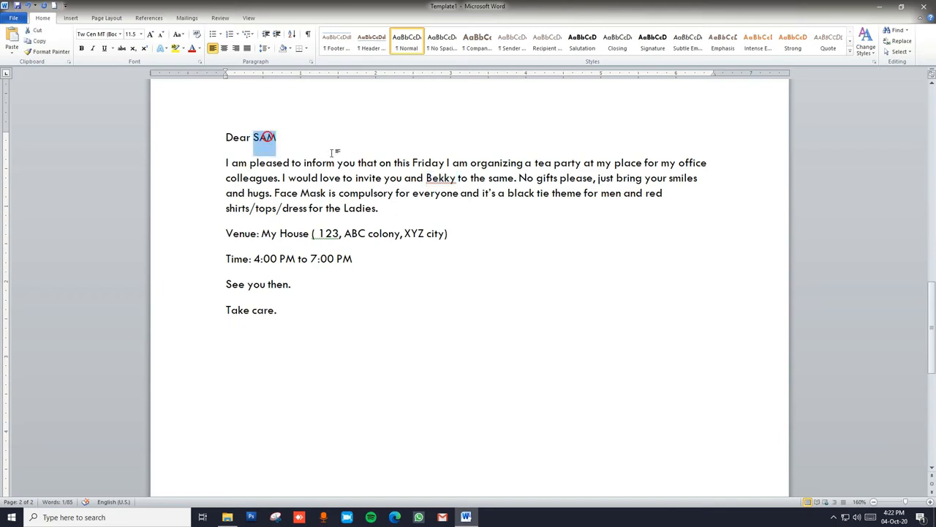
double_click(442, 177, "ctrl")
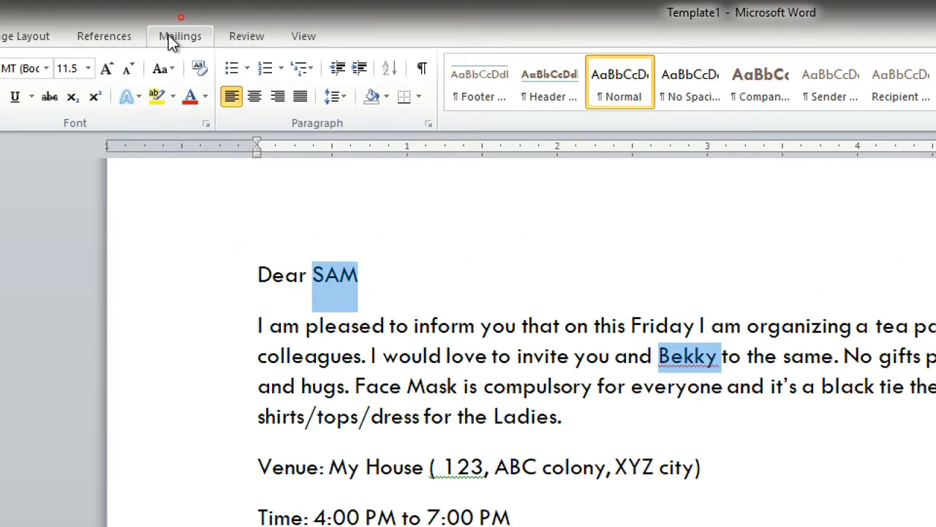
Create a new, manually typed recipient list for the mail merge
left_click(169, 36)
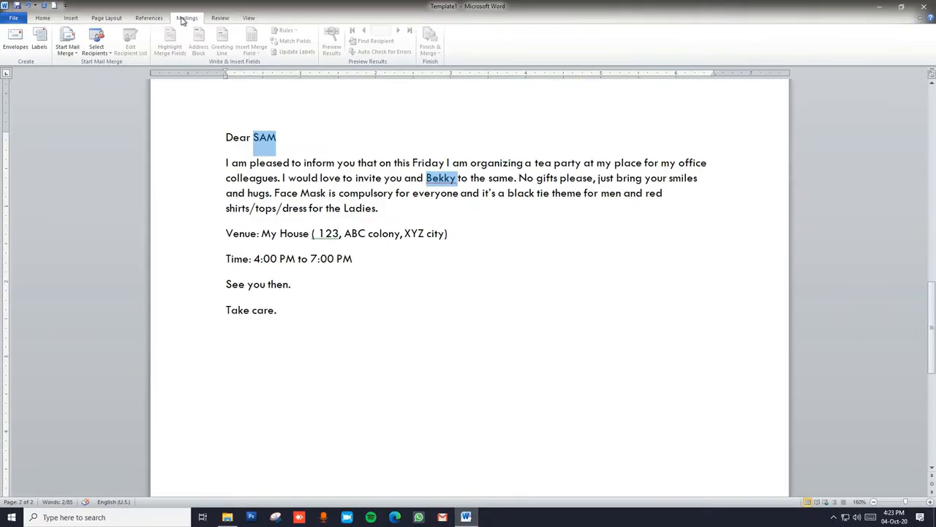
left_click(74, 57)
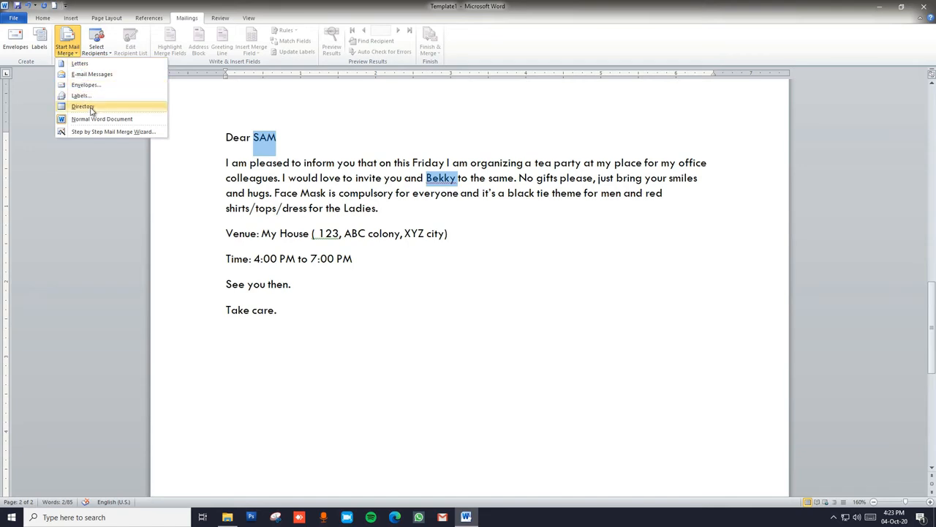
left_click(106, 55)
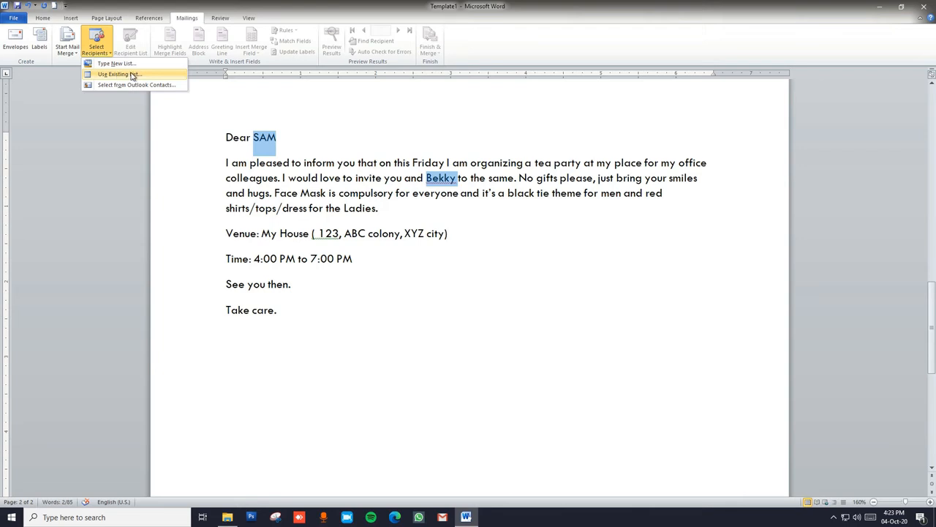
left_click(117, 64)
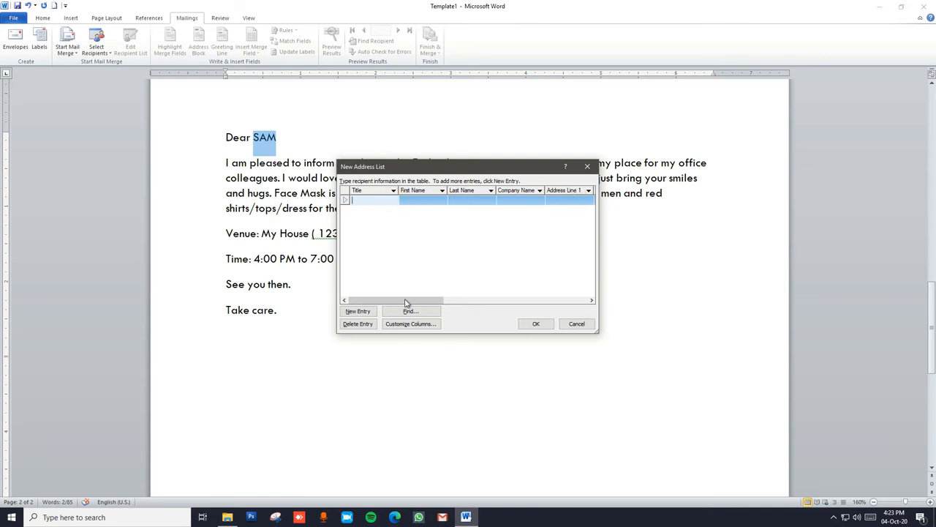
Customize the address list's columns by deleting every default field, from Title through E-mail Address
left_click(410, 323)
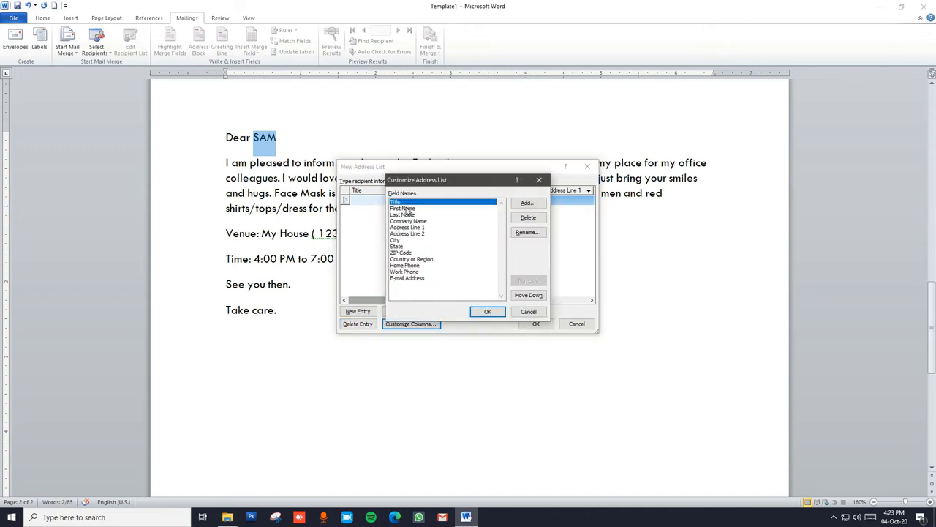
left_click(528, 218)
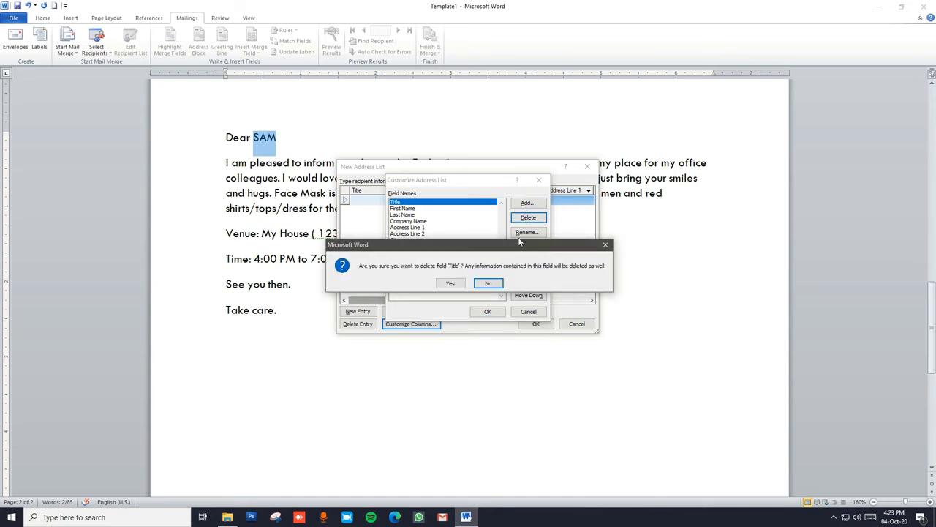
key("y")
left_click(529, 217)
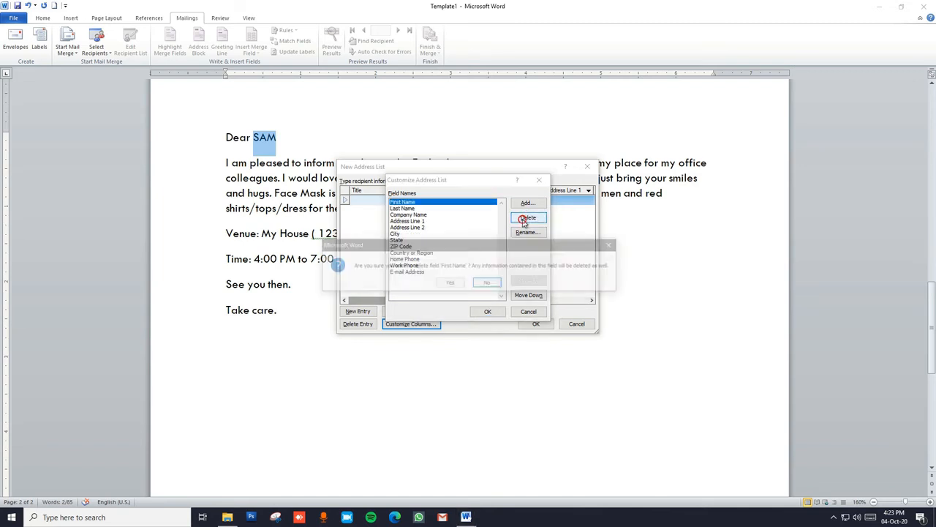
key("y")
left_click(526, 219)
key("y")
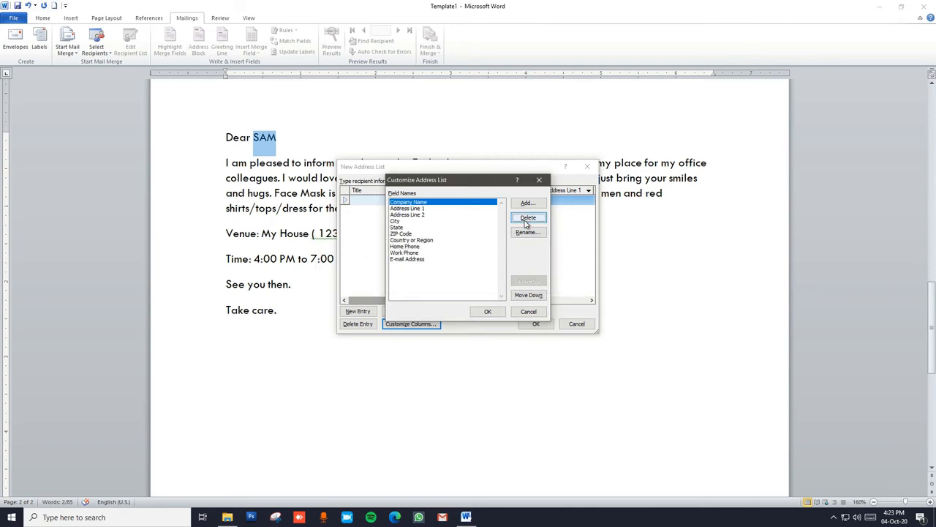
left_click(526, 219)
key("y")
left_click(527, 220)
key("y")
left_click(527, 219)
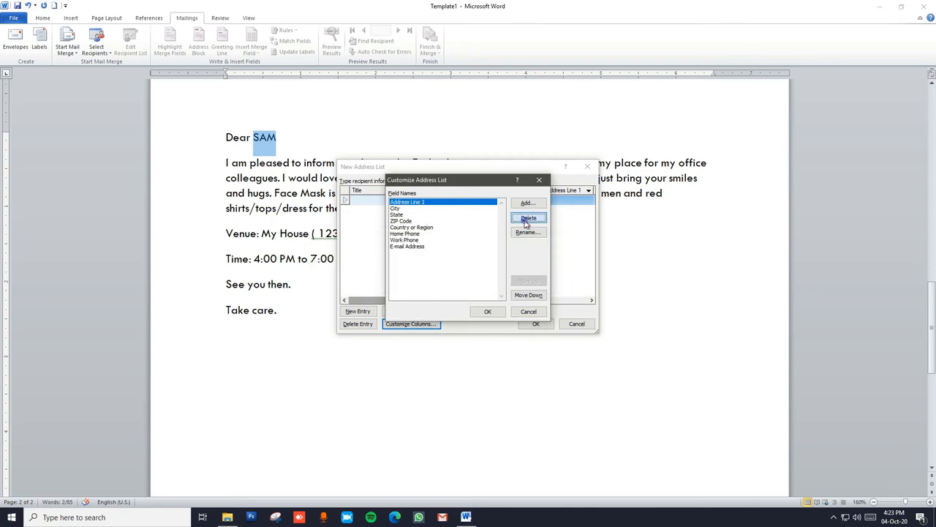
key("y")
left_click(526, 220)
key("y")
left_click(527, 220)
key("y")
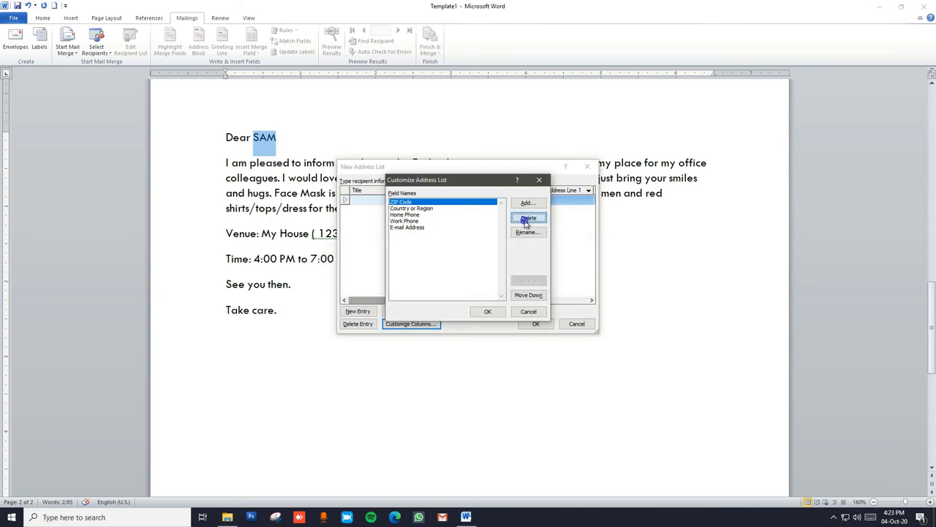
left_click(527, 220)
key("y")
left_click(527, 219)
key("y")
left_click(528, 219)
key("y")
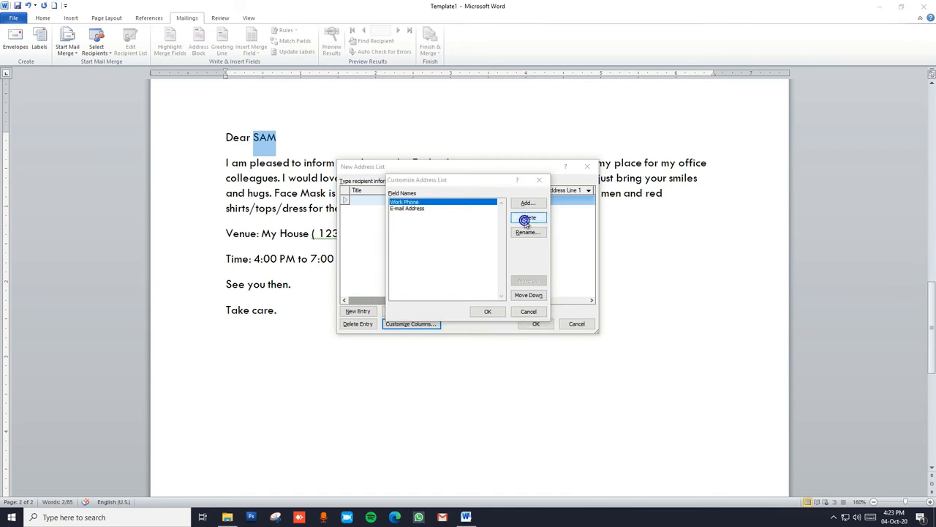
left_click(527, 219)
key("y")
left_click(525, 223)
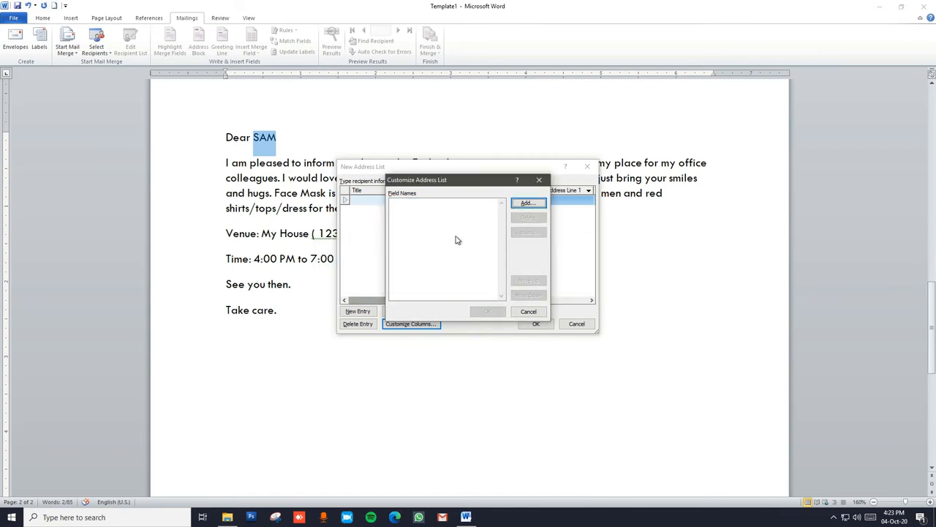
Add the fields "name" and "partner name" to the address list and apply the customized columns
left_click(529, 204)
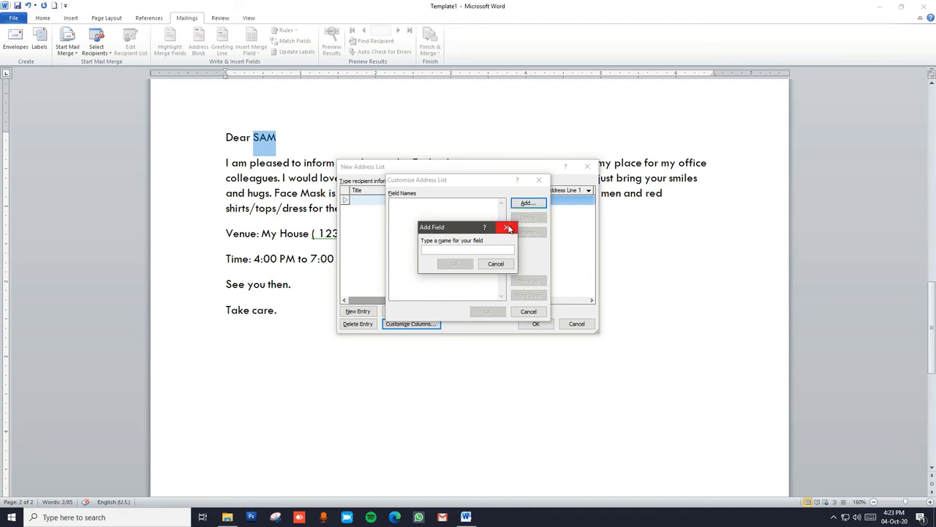
type("name")
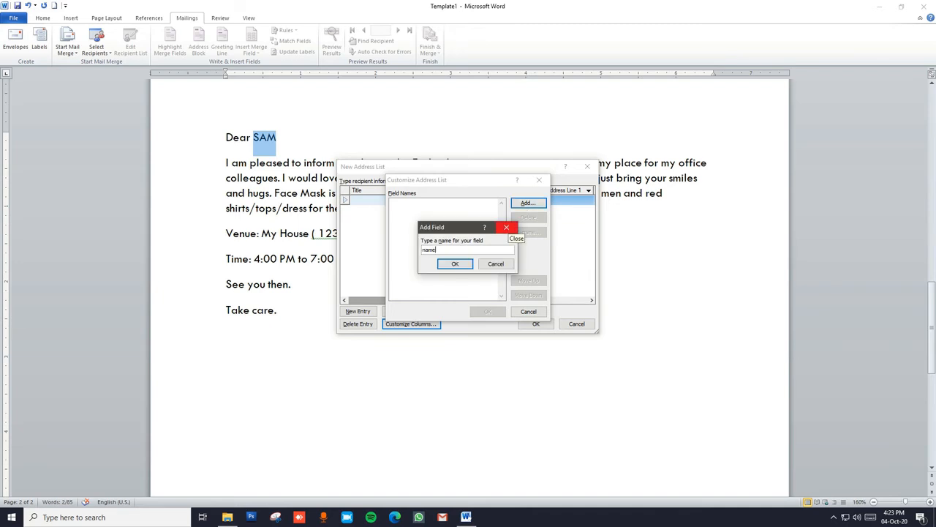
left_click(459, 265)
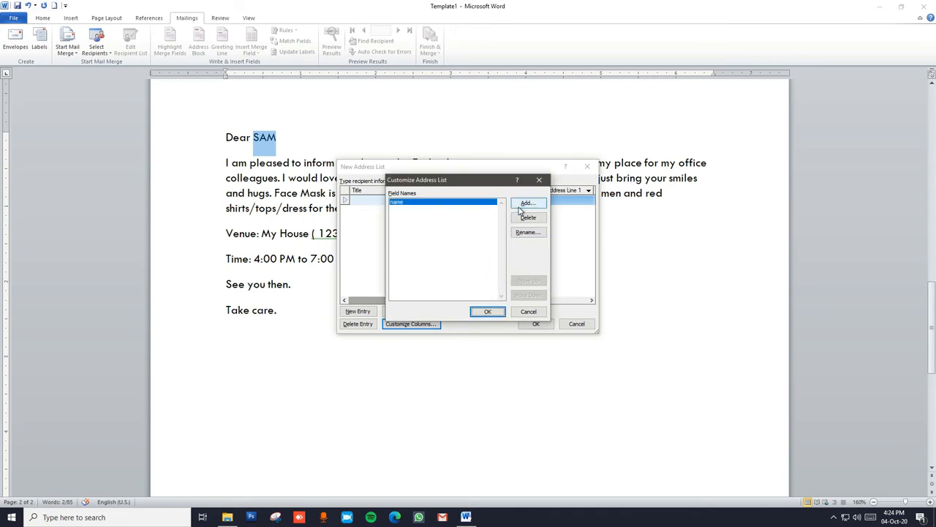
left_click(523, 206)
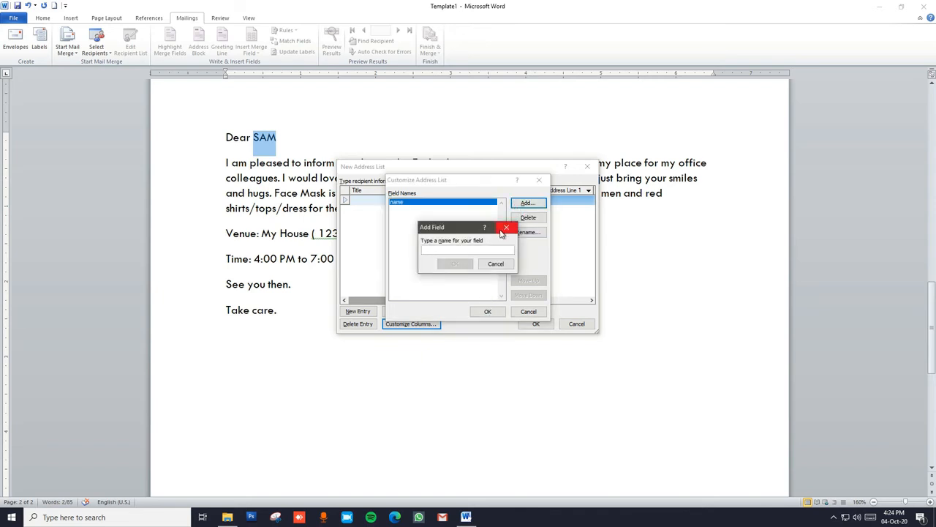
type("partner")
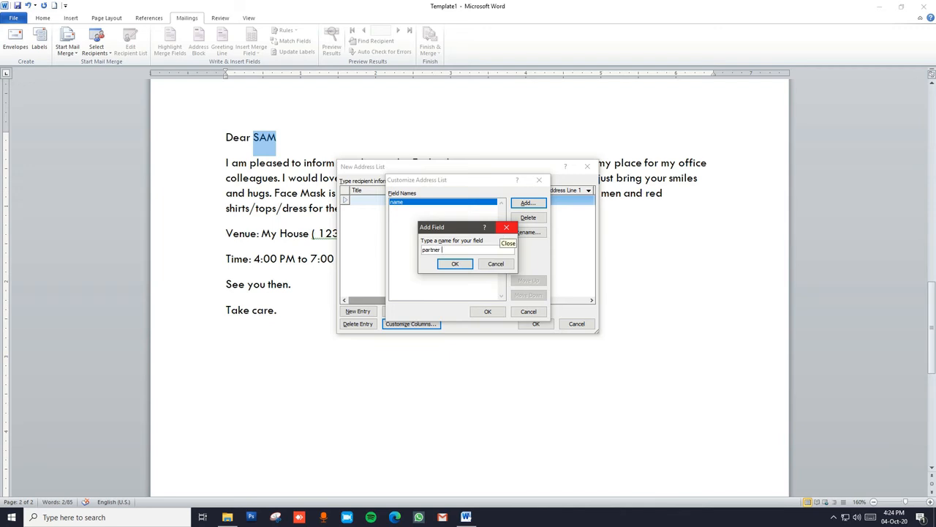
type(" name")
left_click(458, 265)
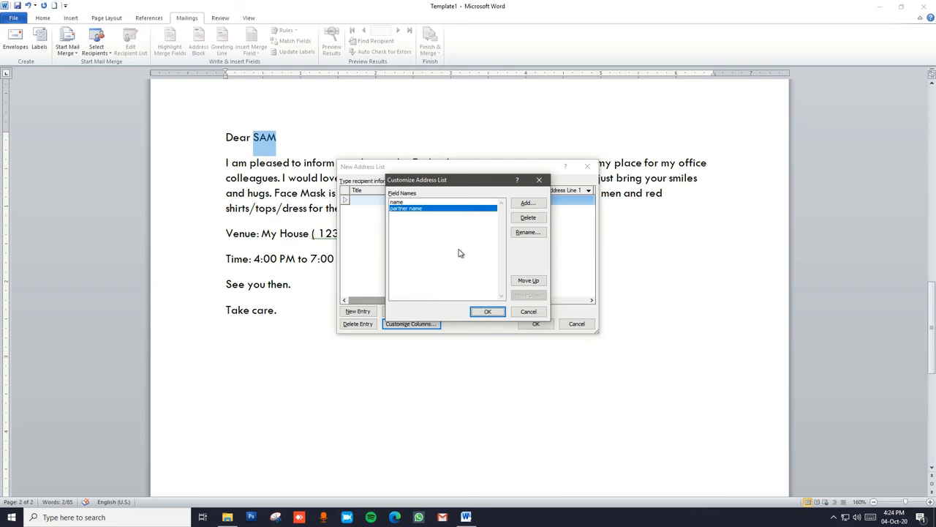
left_click_drag(452, 180, 542, 252)
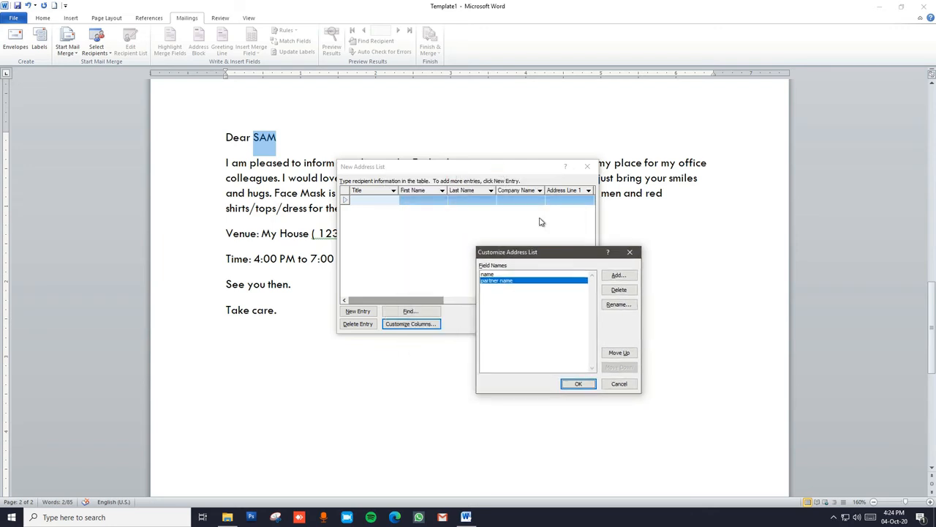
left_click(578, 383)
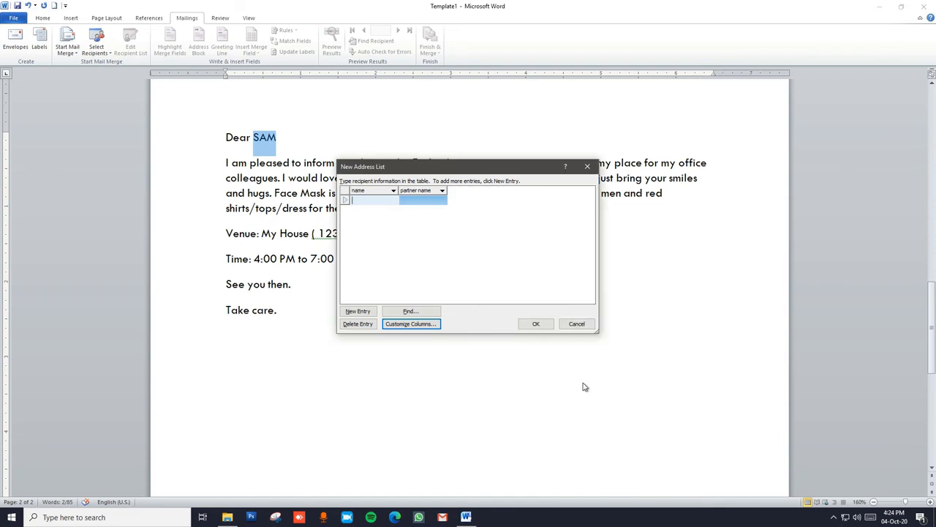
Move the address list clear of the letter and fill in the first entry's name and partner name
left_click_drag(493, 174, 646, 266)
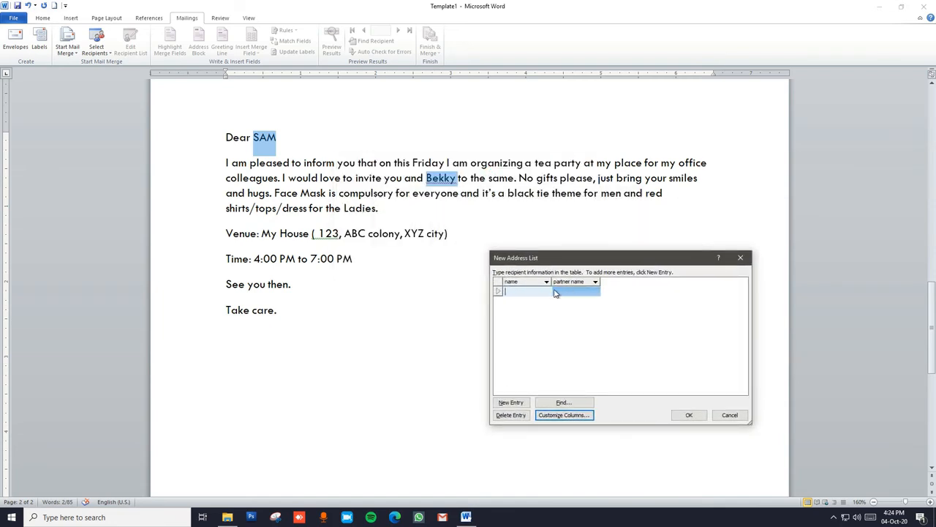
type("SA")
key("BackSpace")
type("am")
key("Tab")
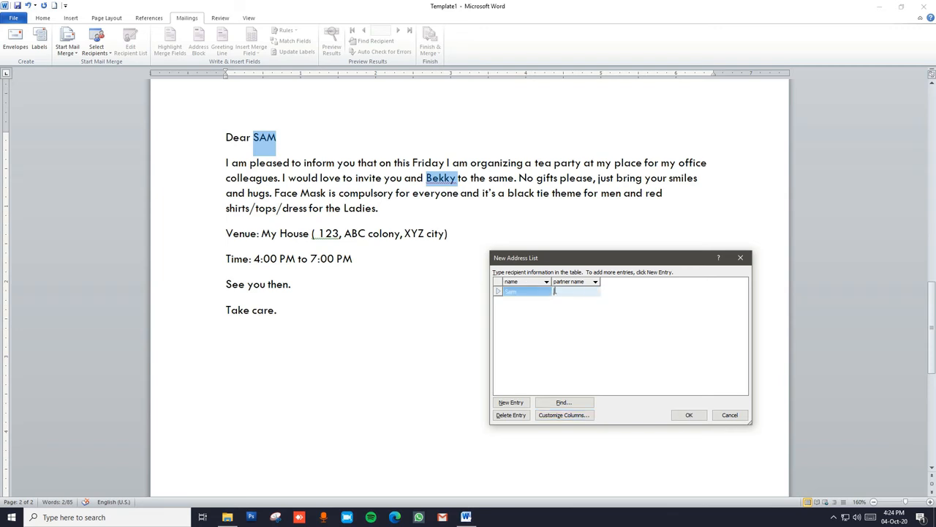
type("Bekky")
key("Tab")
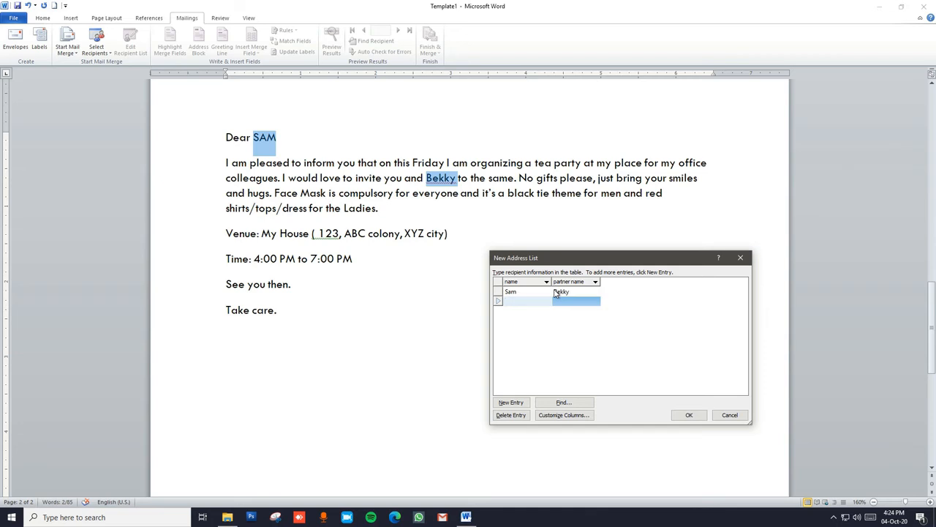
Fill in the second entry with the next recipient's name and partner name
type("Tim")
key("Tab")
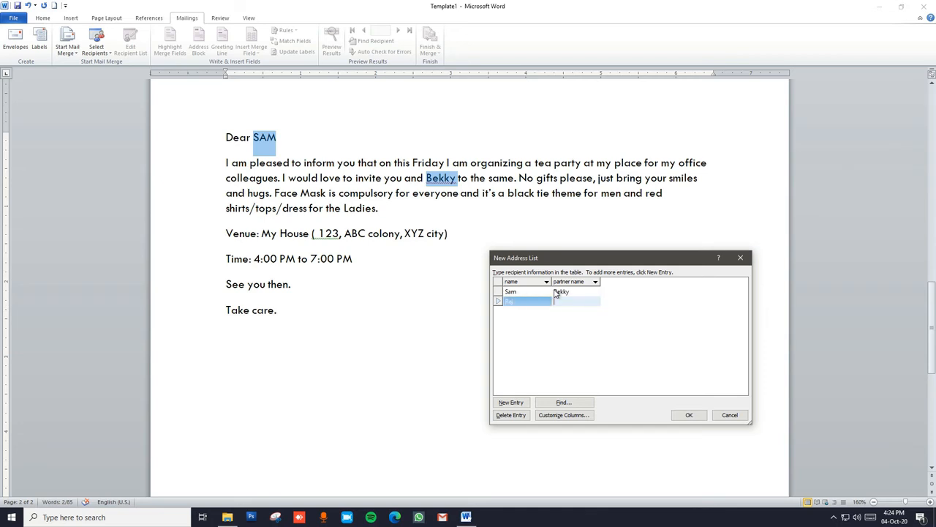
type("Rajni")
key("Tab")
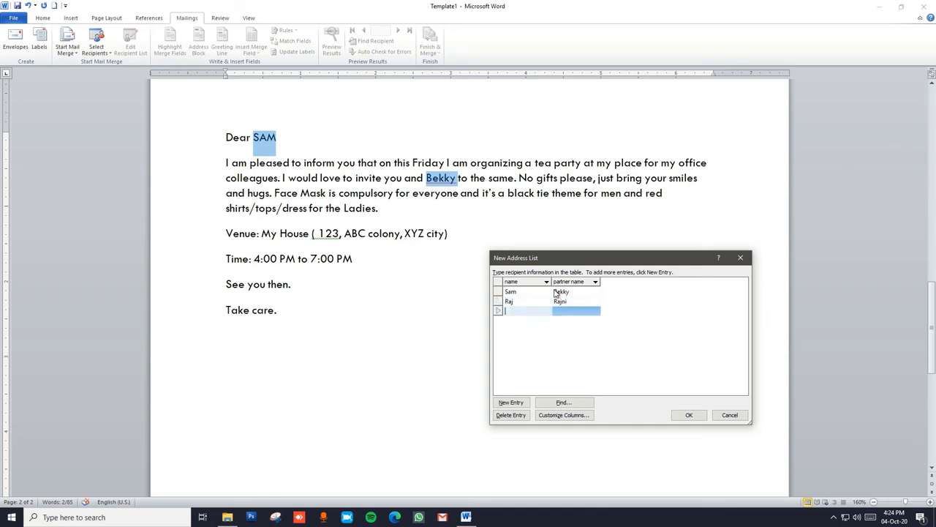
Fill in the third address list entry with the remaining recipient's name and partner name
type("Mohan")
key("Tab")
type("Sr")
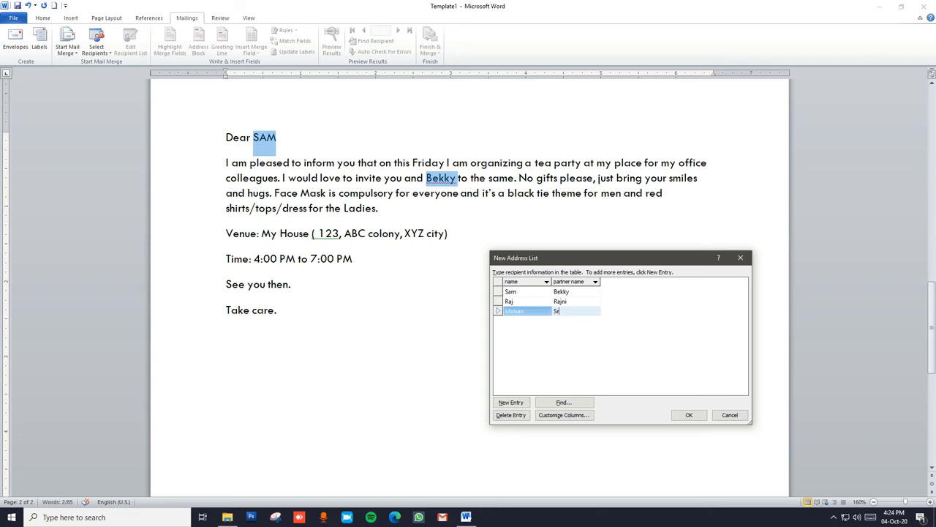
type("utio")
key("BackSpace")
key("BackSpace")
key("BackSpace")
key("BackSpace")
key("BackSpace")
type("hruti")
left_click(589, 372)
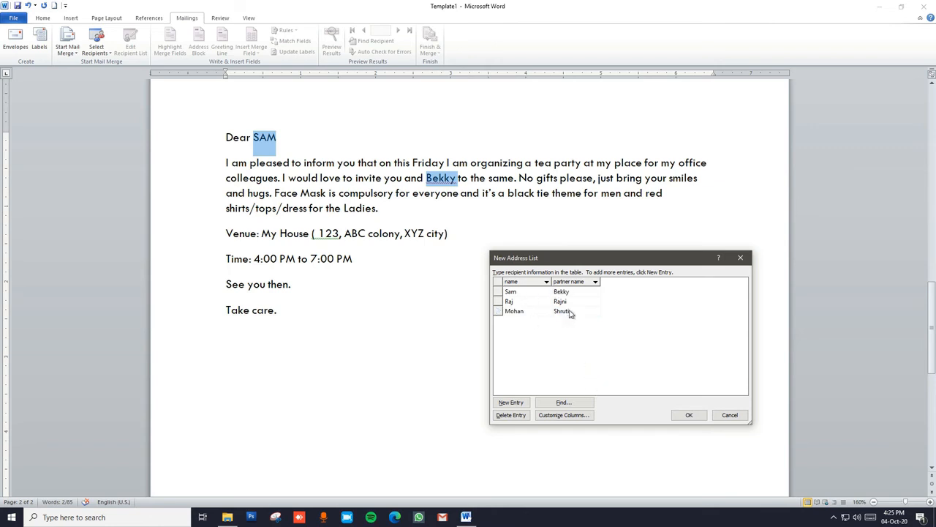
Finish the address list and save it as "officecollegues" in the My Data Sources folder
left_click(689, 417)
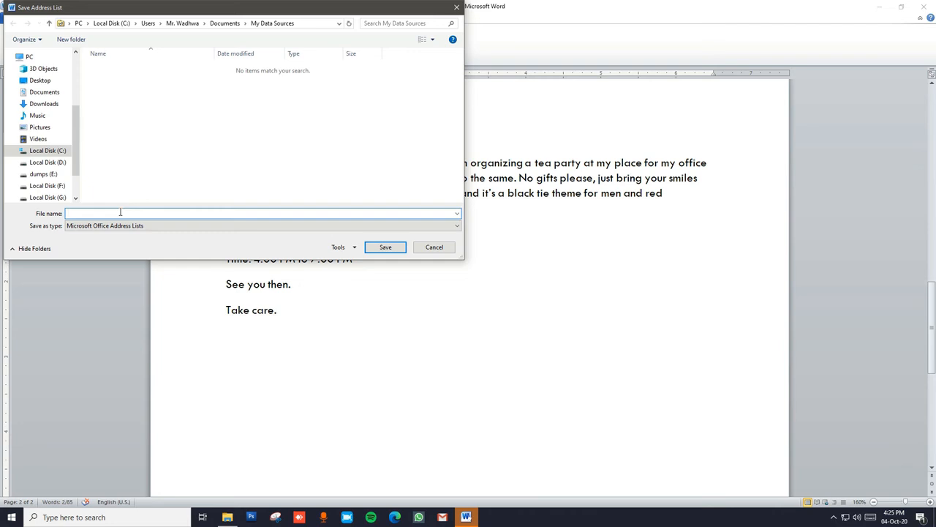
type("officecollegues")
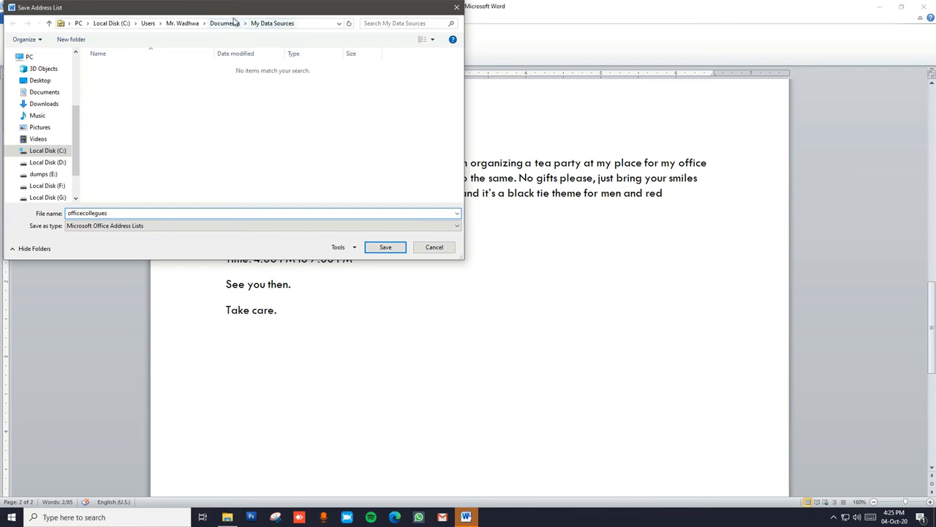
left_click(386, 247)
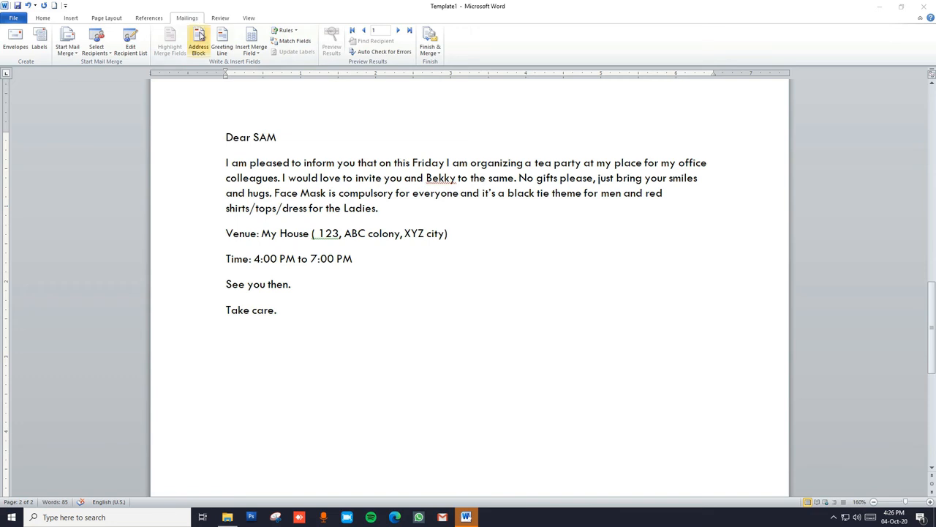
Replace the recipient's name after "Dear" with the name merge field
double_click(262, 137)
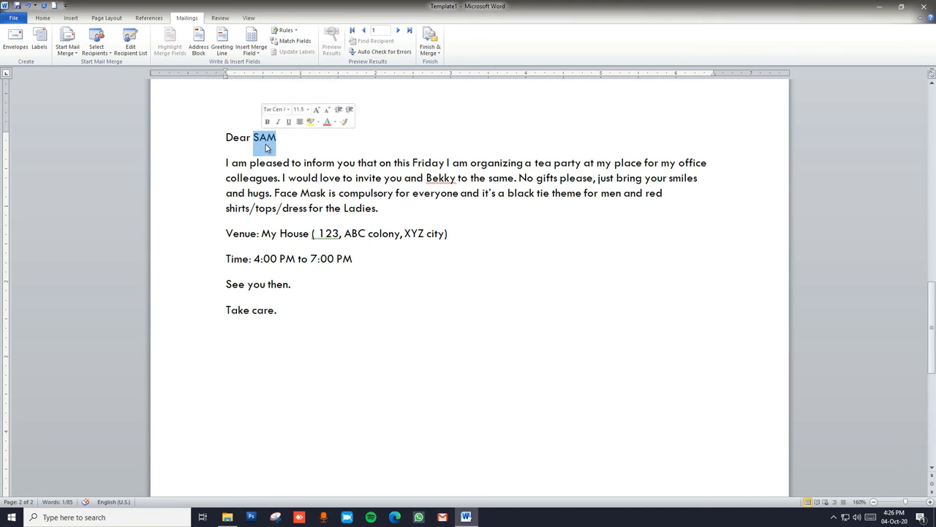
left_click(267, 145)
left_click_drag(284, 139, 255, 147)
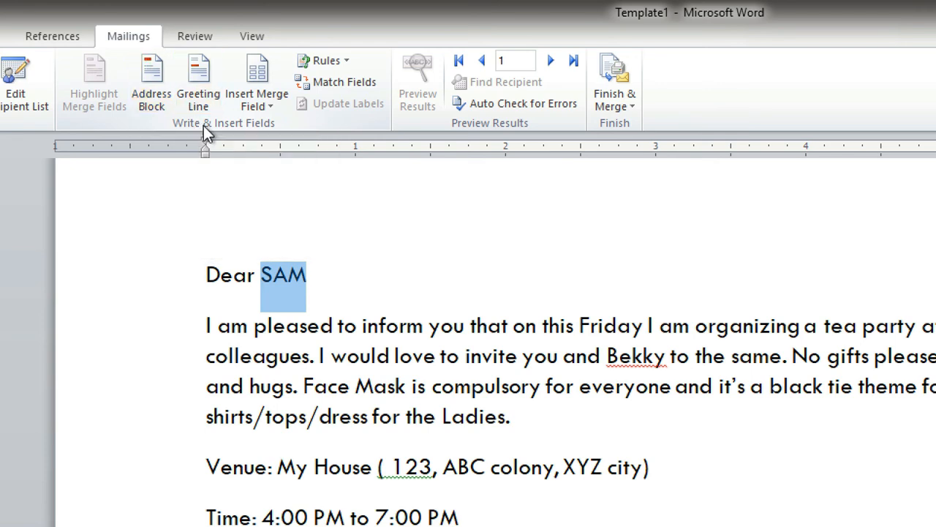
left_click(270, 105)
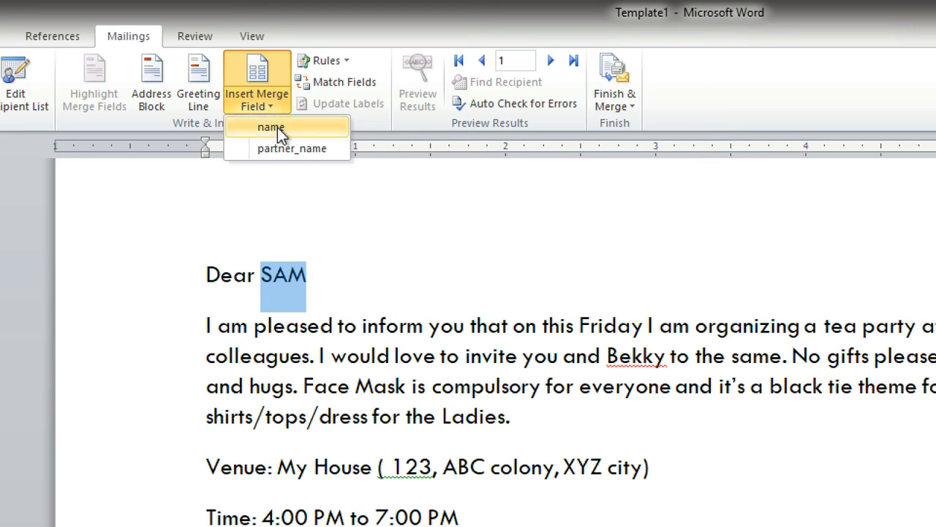
left_click(279, 129)
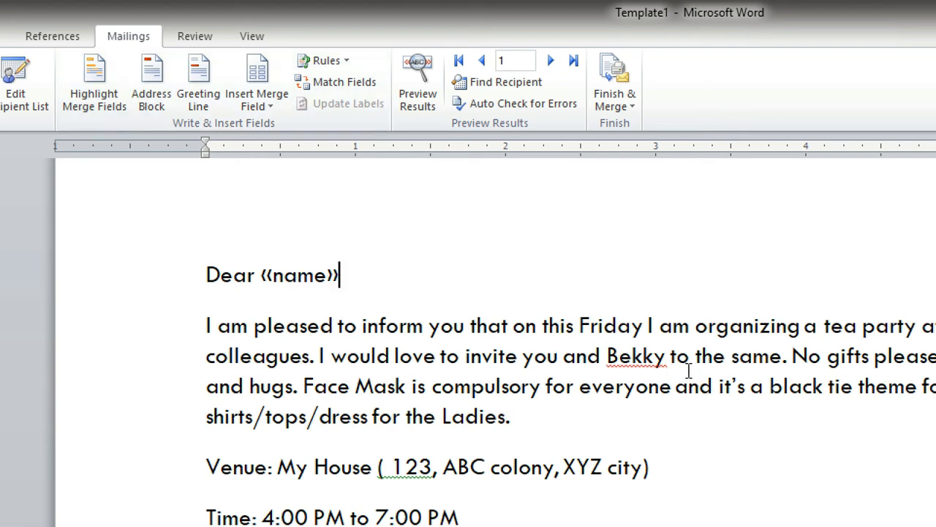
Replace the partner's name after "invite you and" in the letter body with the partner_name merge field
left_click_drag(666, 357, 609, 359)
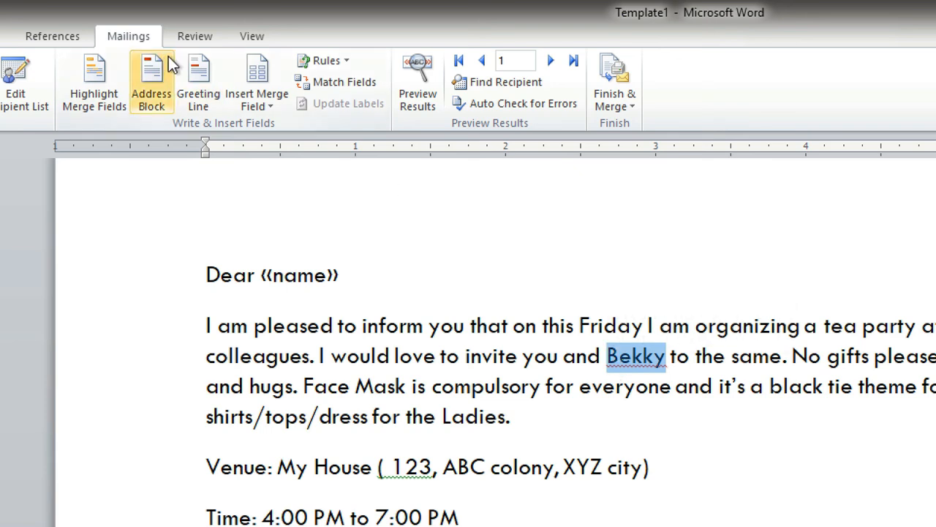
left_click(280, 98)
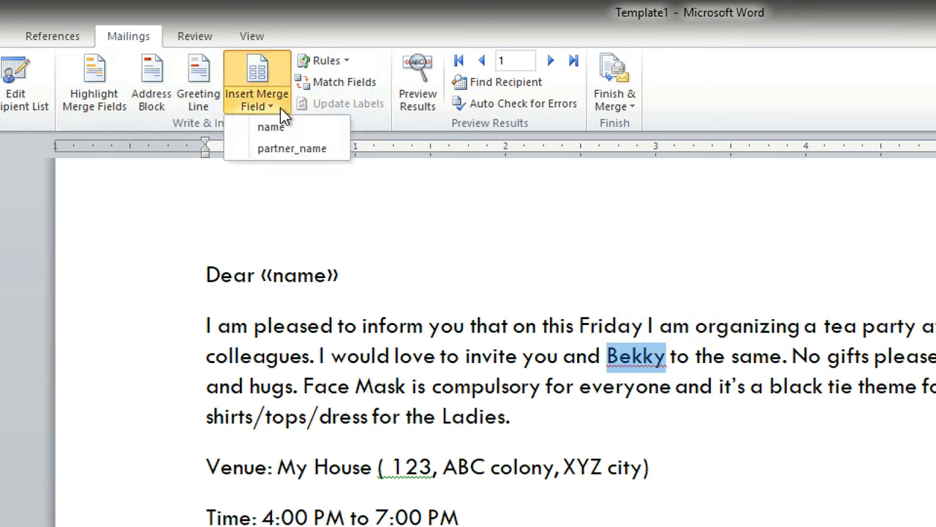
left_click(281, 149)
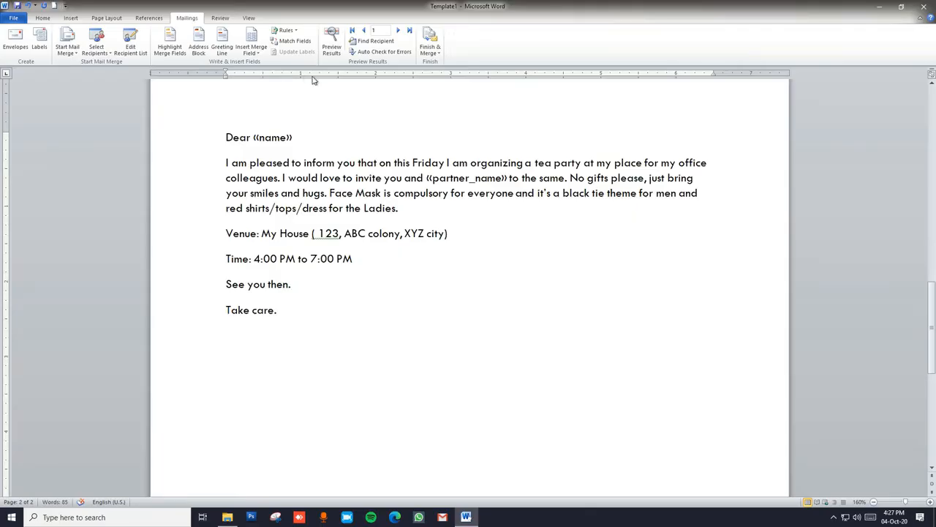
Finish the merge by generating individual editable letters for all records in a new document
left_click(430, 52)
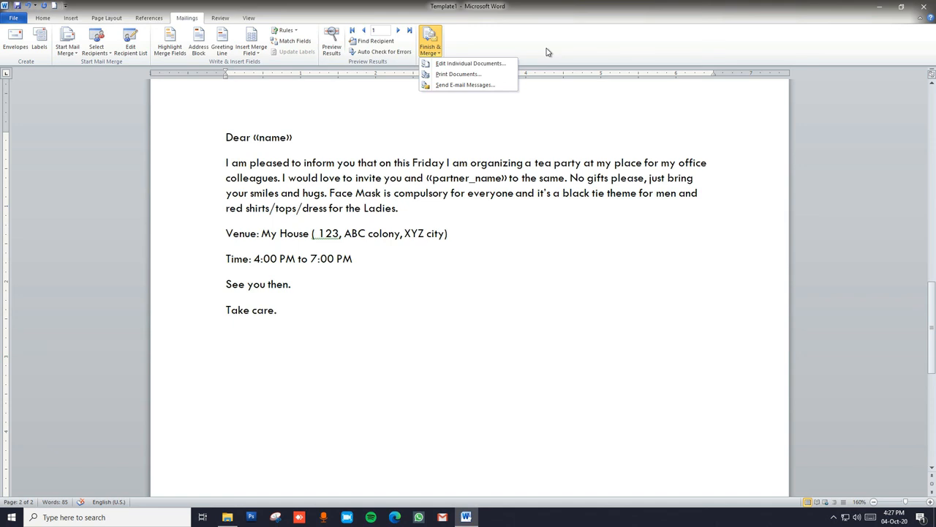
left_click(500, 64)
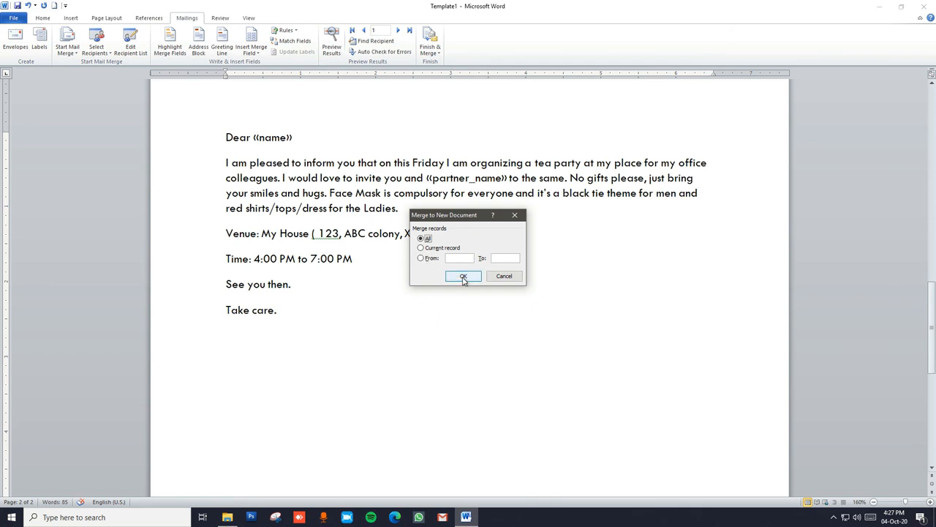
left_click(463, 278)
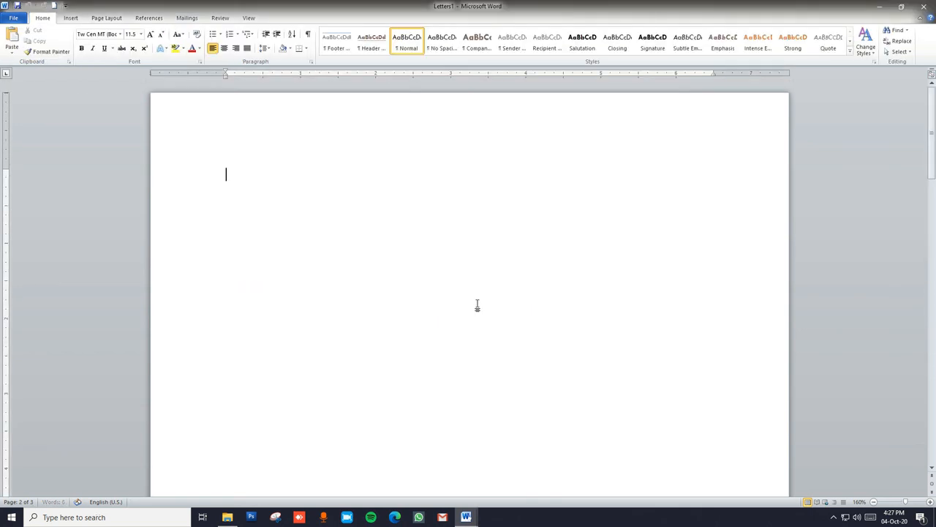
Review the merged letters, checking the recipient's name and partner name in each one
scroll(477, 306, "down", 10)
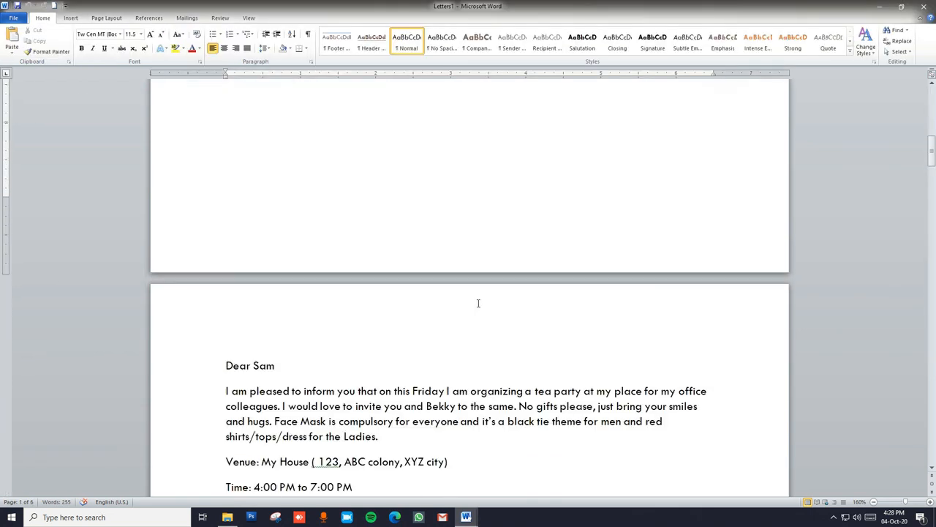
scroll(480, 302, "down", 1)
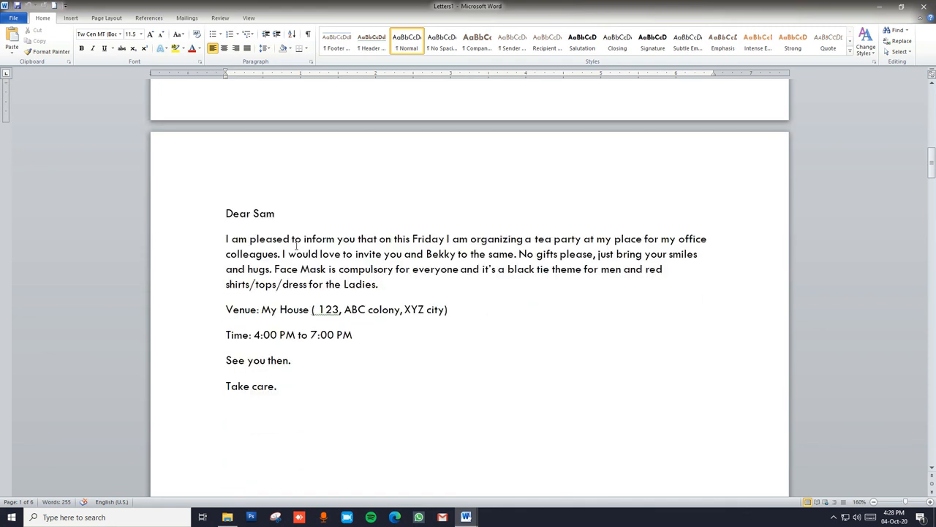
scroll(379, 271, "down", 18)
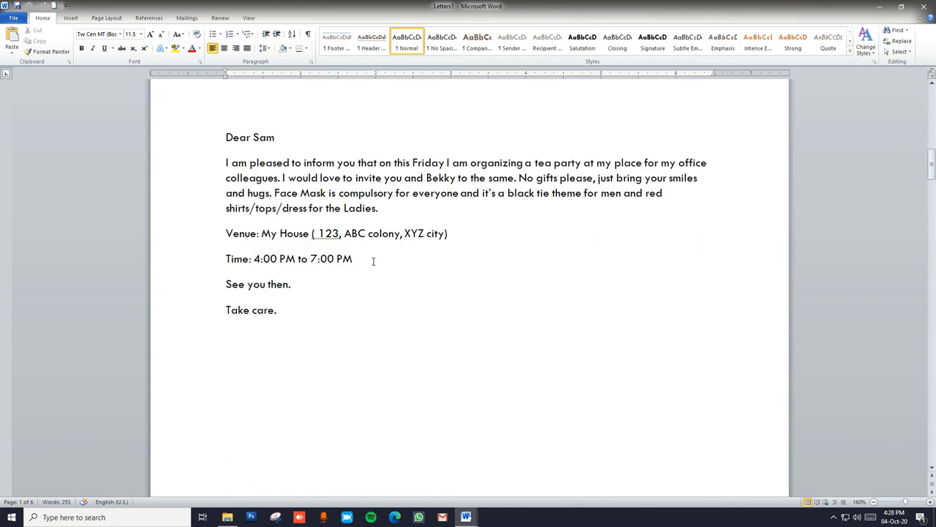
scroll(373, 261, "down", 3)
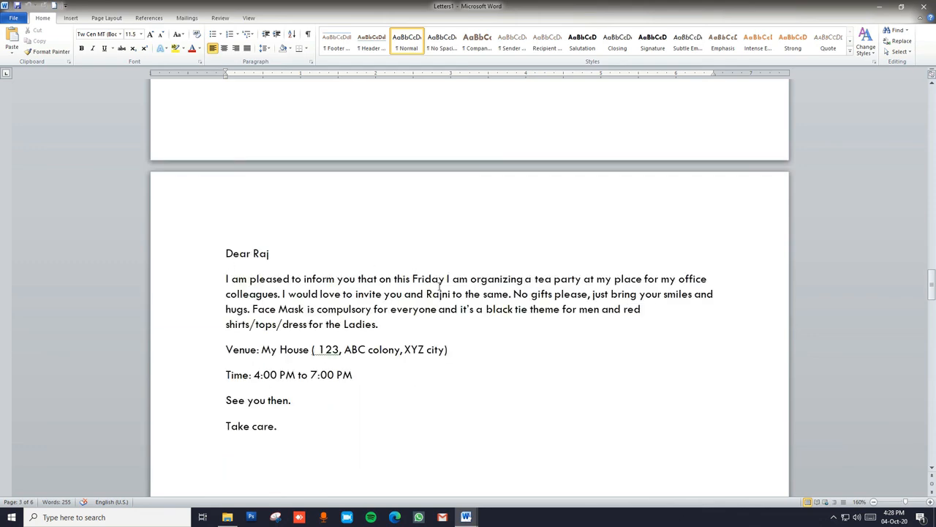
scroll(444, 296, "down", 10)
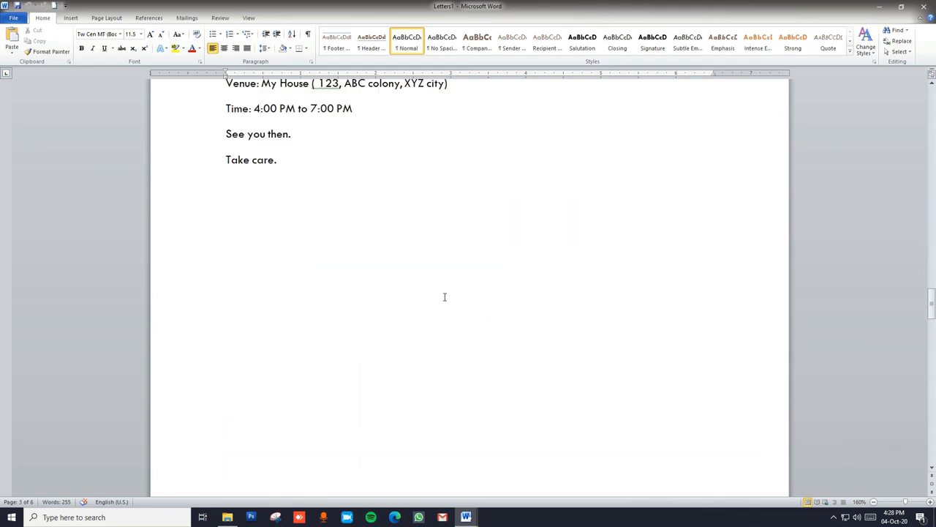
scroll(444, 297, "down", 15)
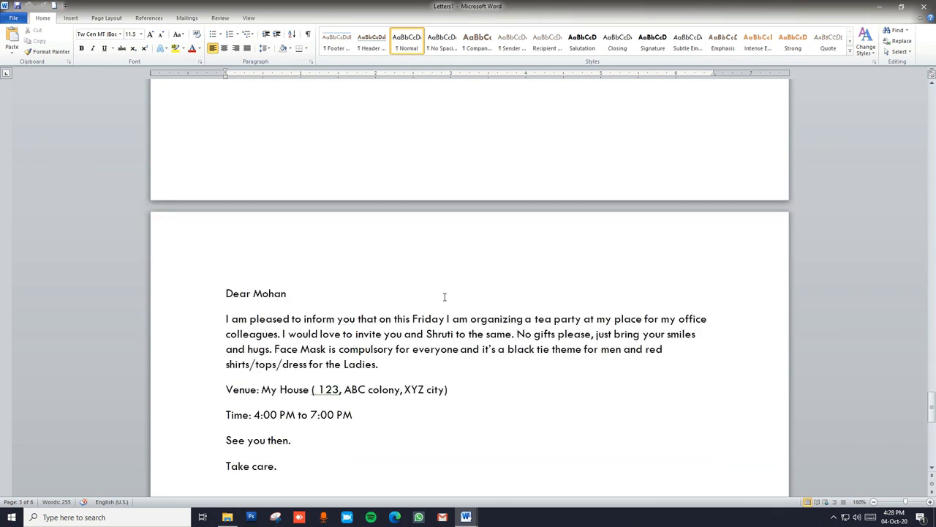